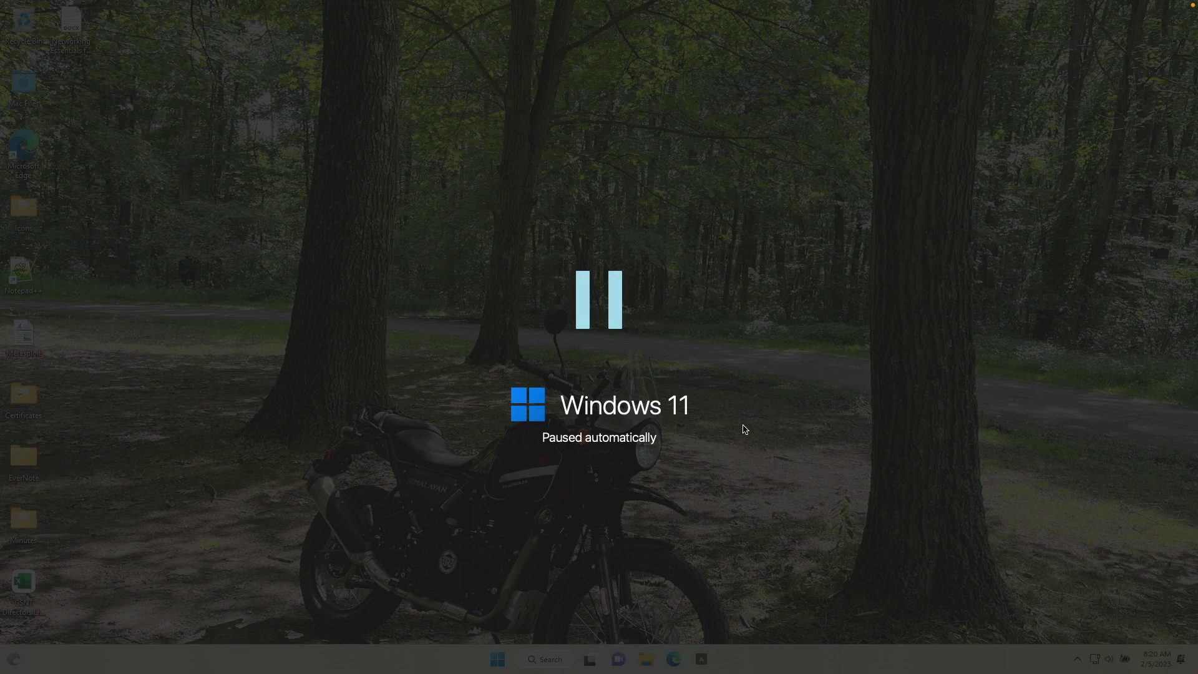
Step: Resume the paused Windows 11 virtual machine so the desktop is active
left_click(603, 331)
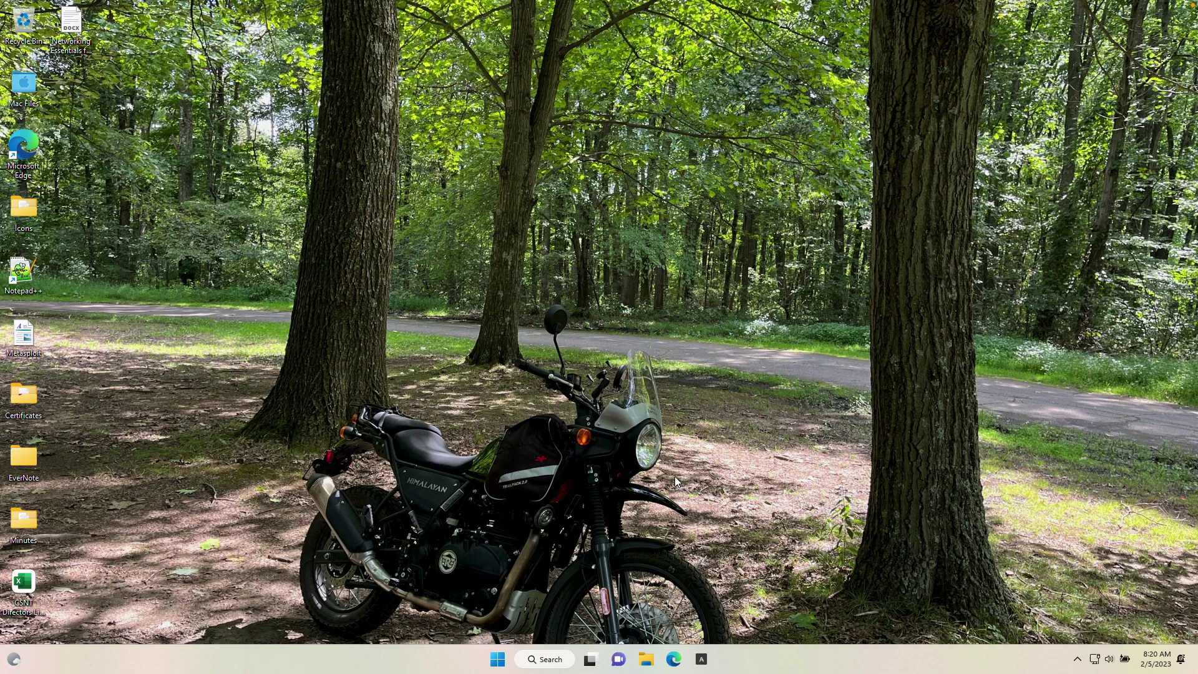
Step: Launch Microsoft Store from Start and search for 'sysinternals'
left_click(498, 659)
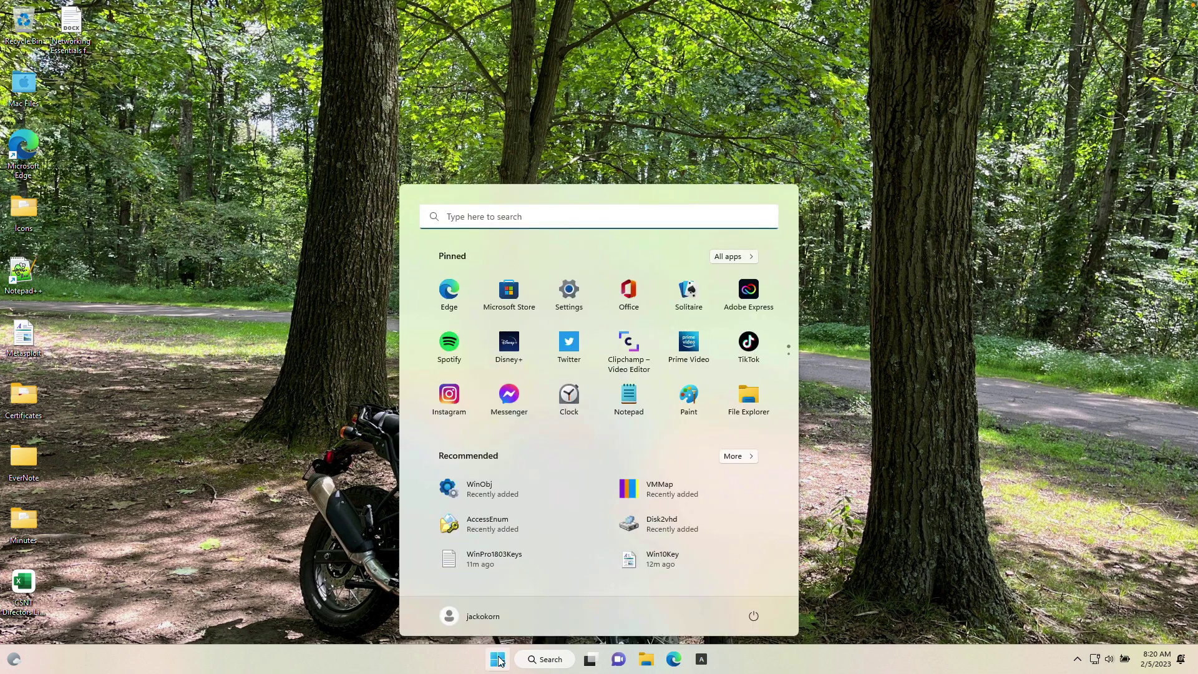
left_click(515, 293)
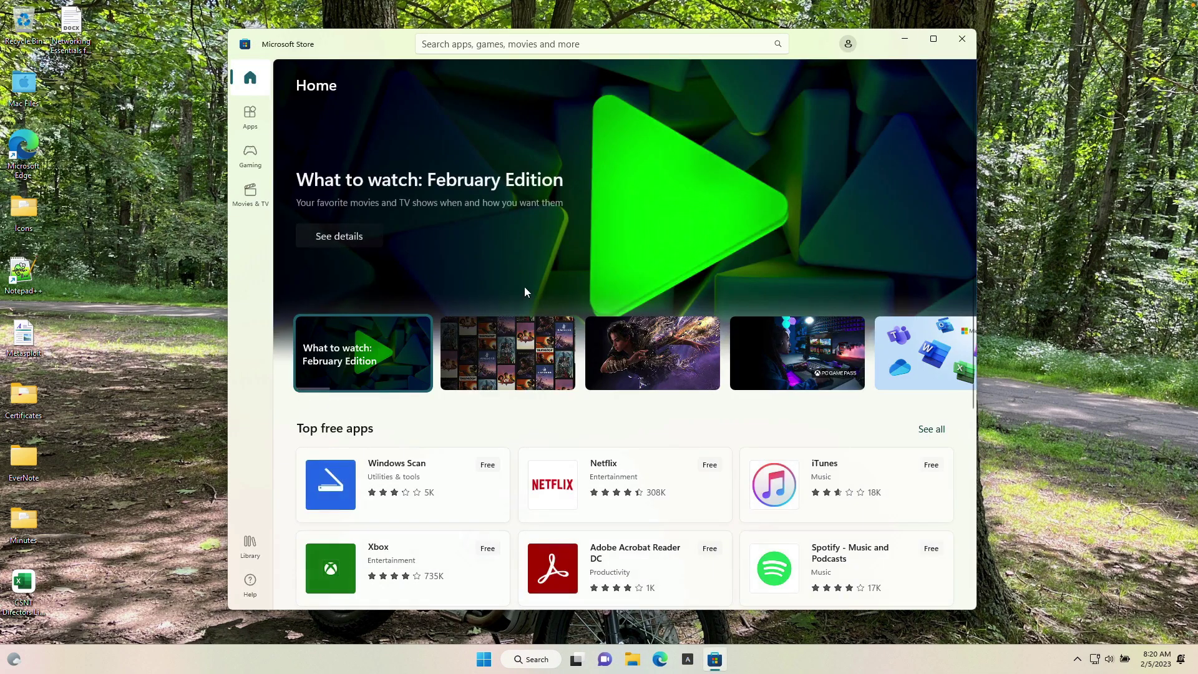
left_click(606, 44)
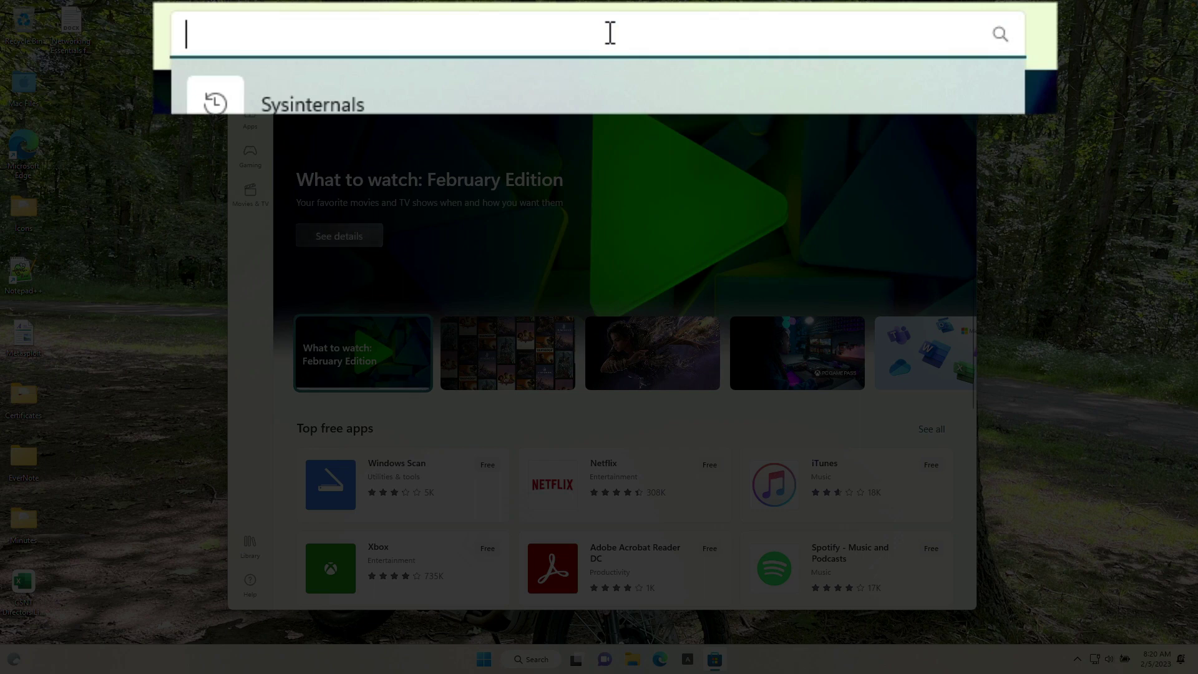
type("sys")
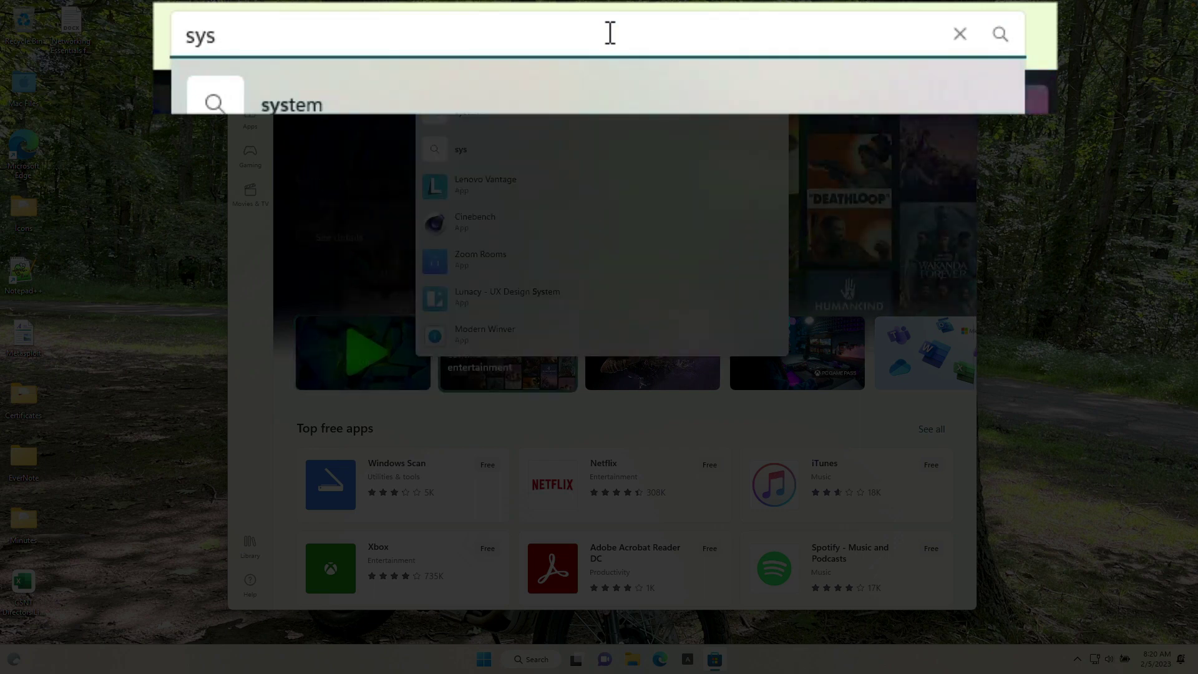
type("intern")
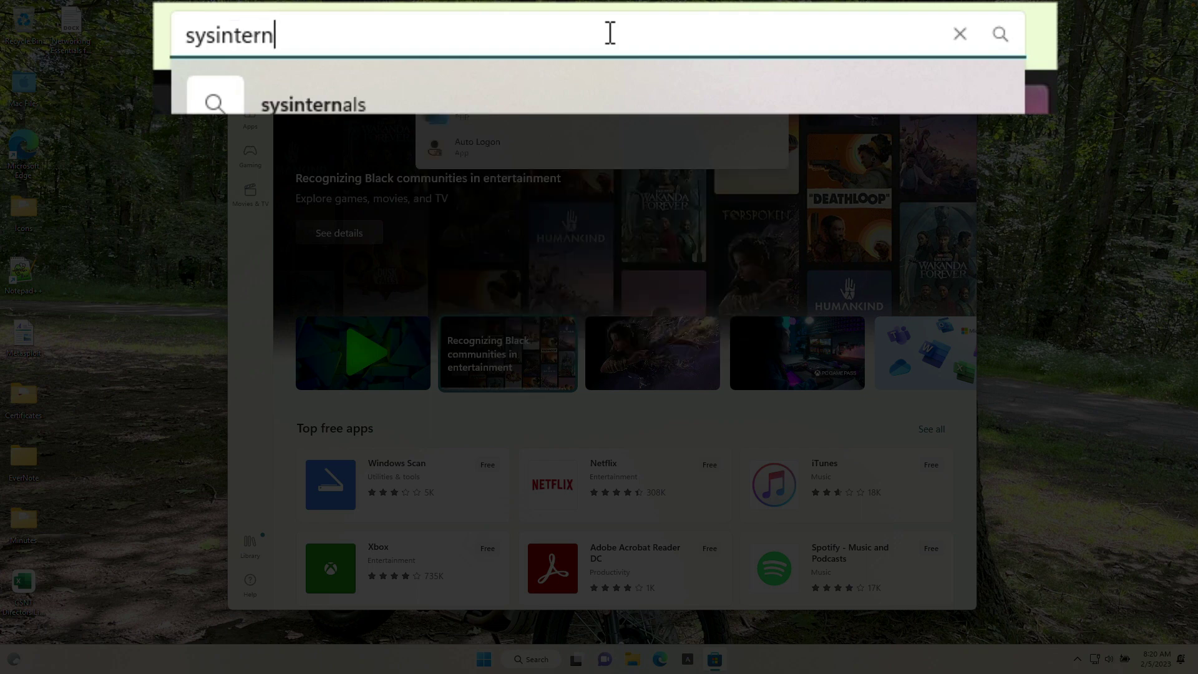
type("als")
key("Return")
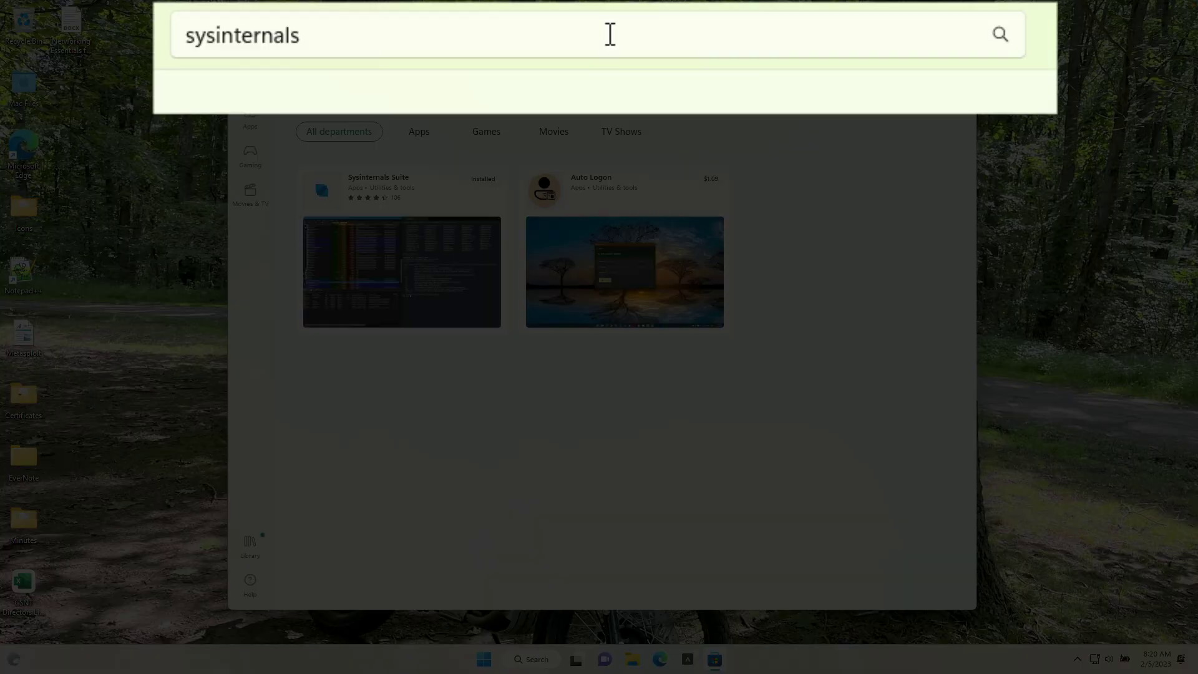
Step: Confirm Sysinternals Suite shows as Installed, then close Microsoft Store
left_click(564, 119)
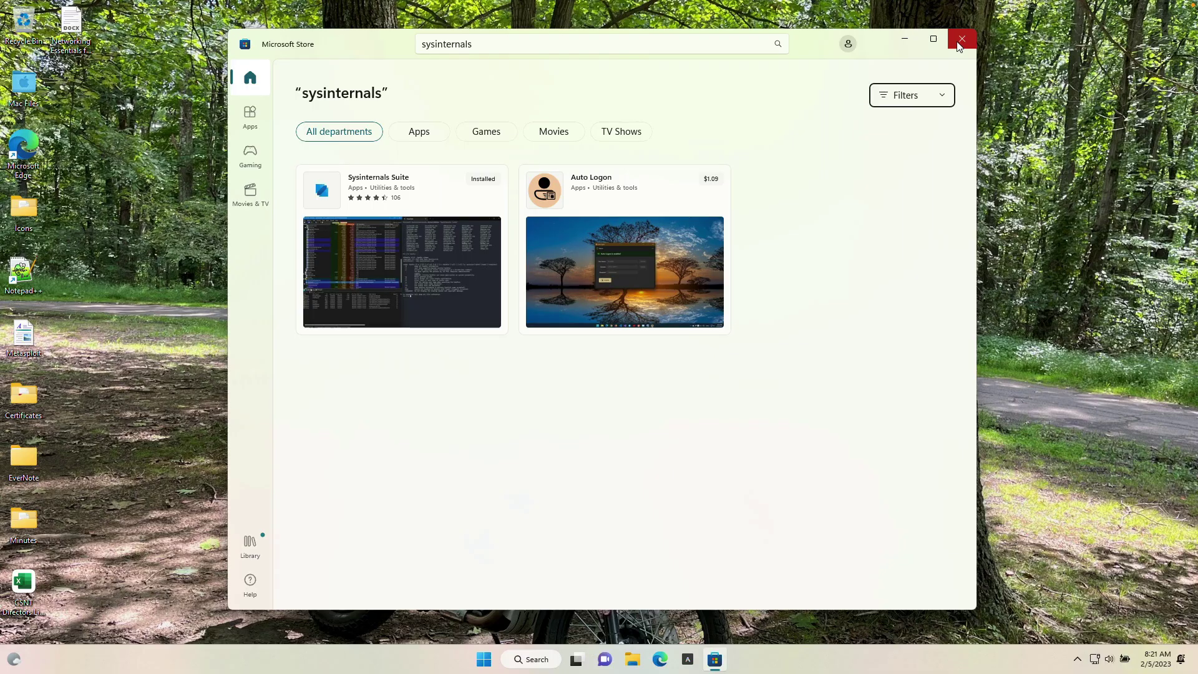
left_click(960, 42)
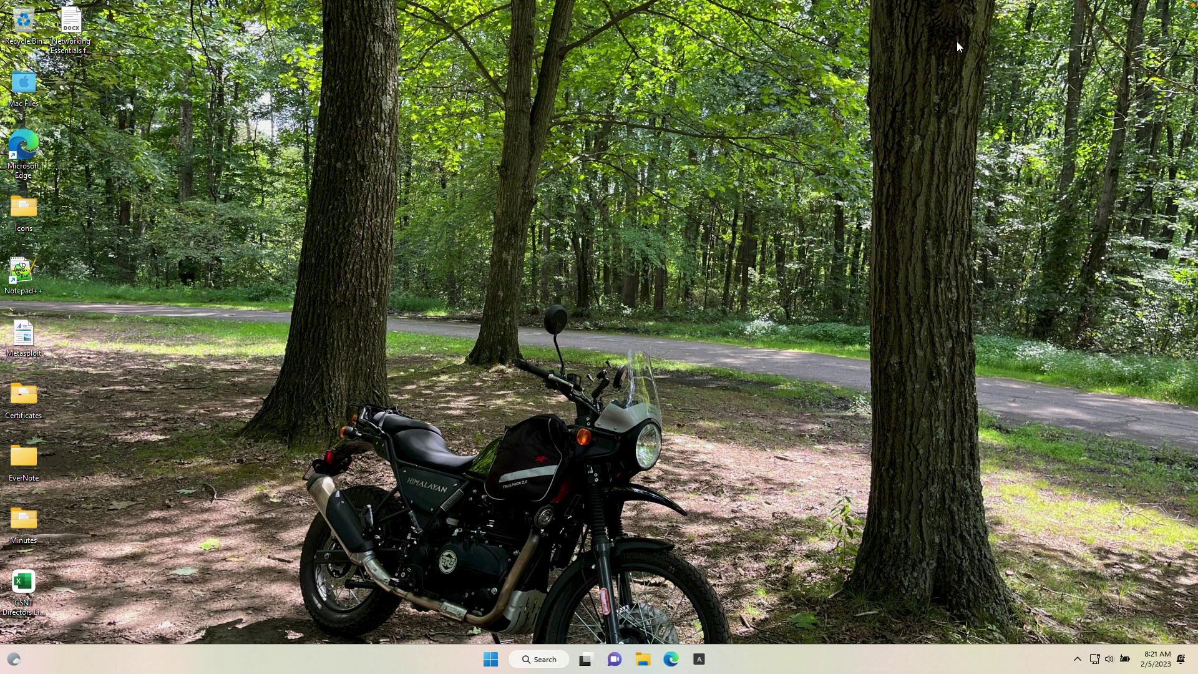
Step: Search the Start menu for 'Auto' and bring up the Autoruns app's launch options
left_click(497, 663)
left_click(735, 461)
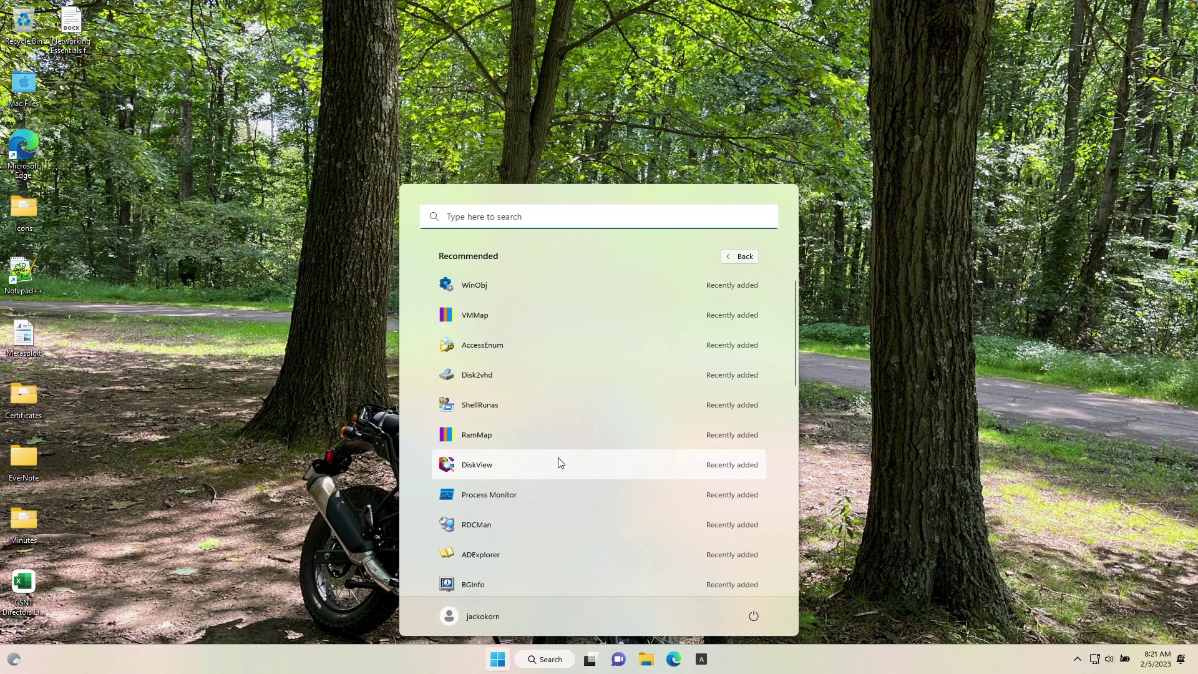
scroll(560, 464, "down", 2)
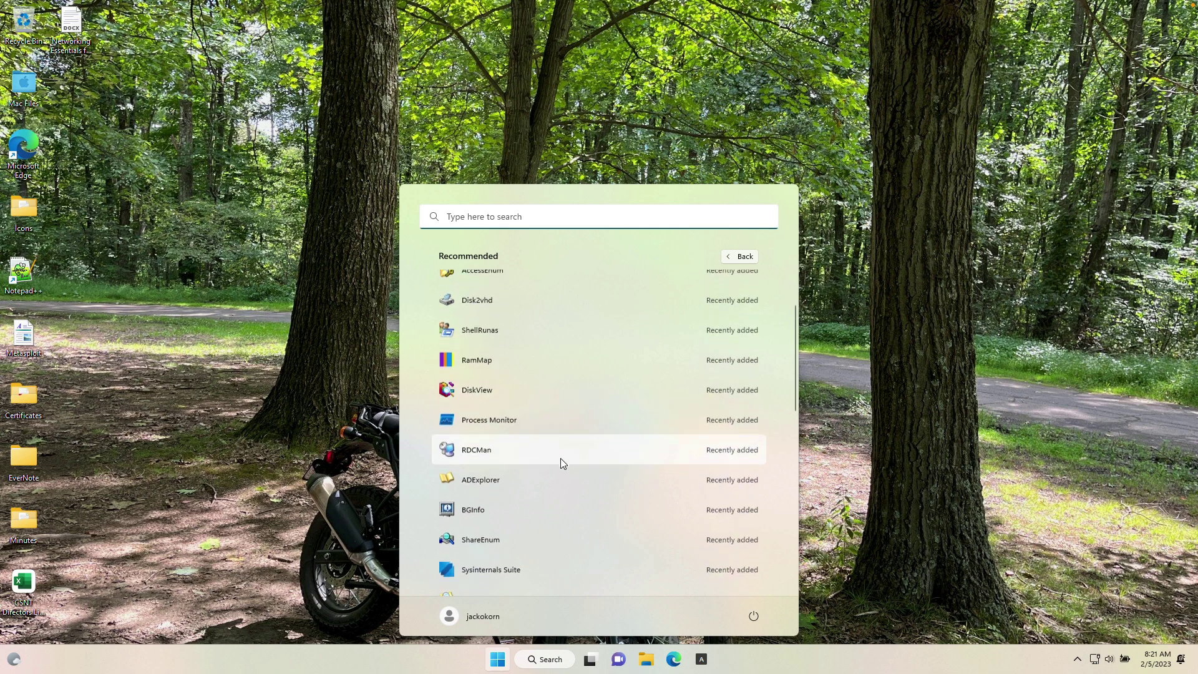
scroll(560, 463, "up", 1)
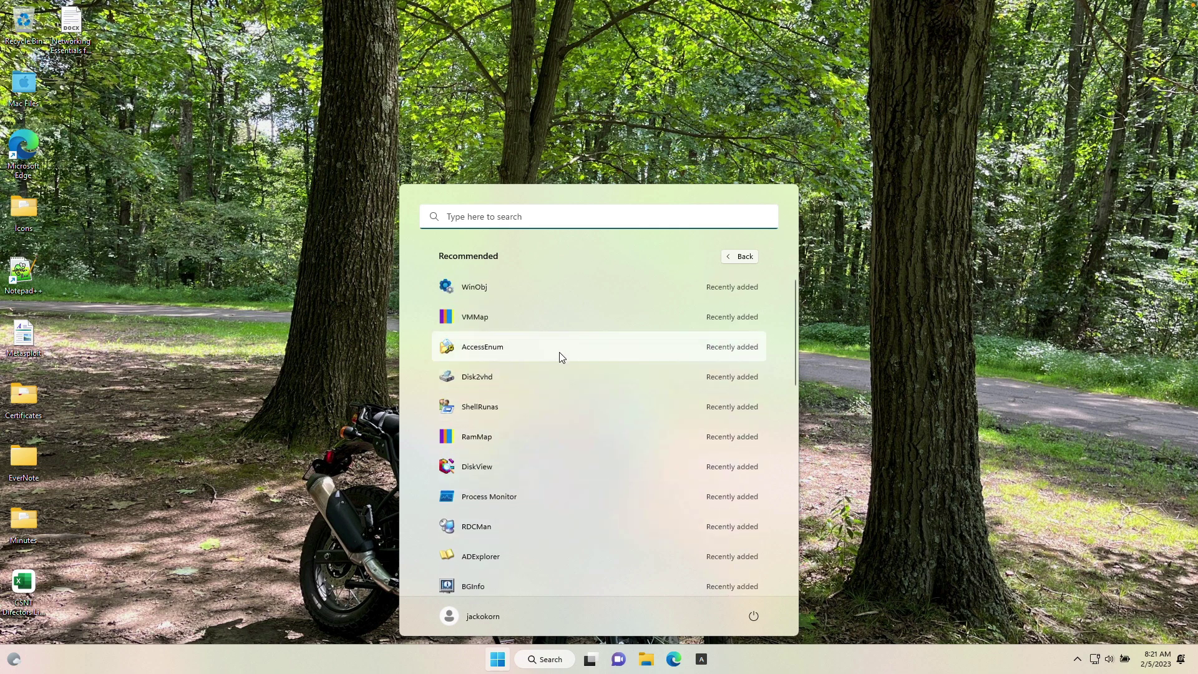
type("Auto")
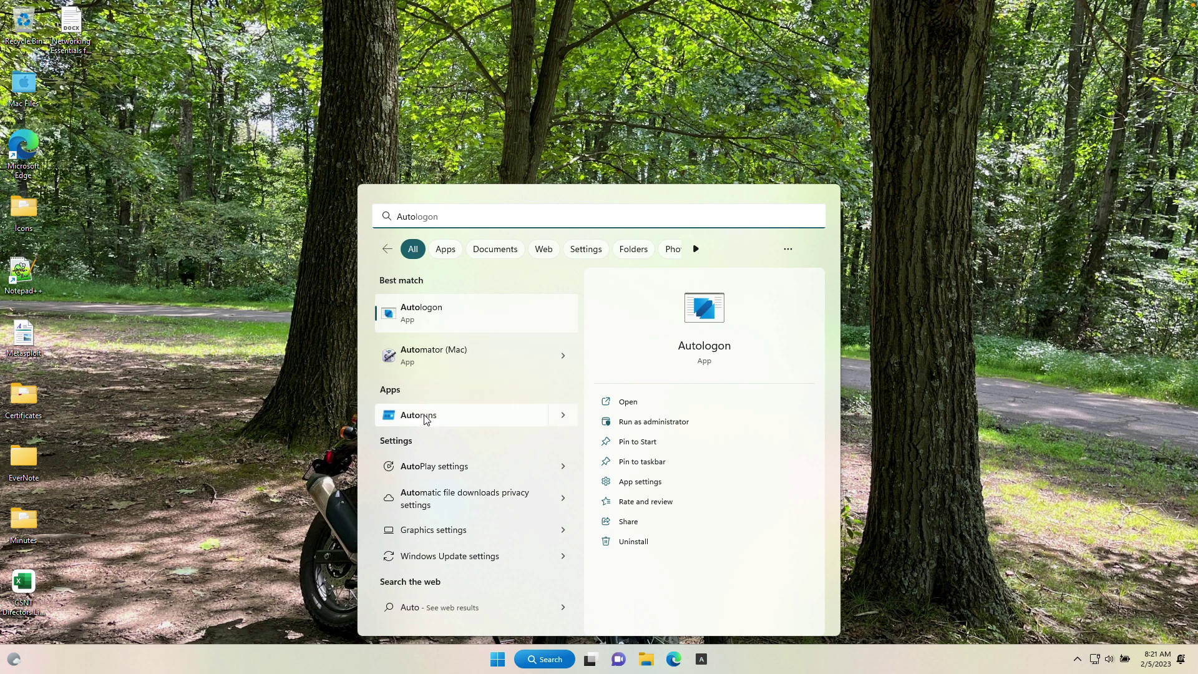
left_click(562, 415)
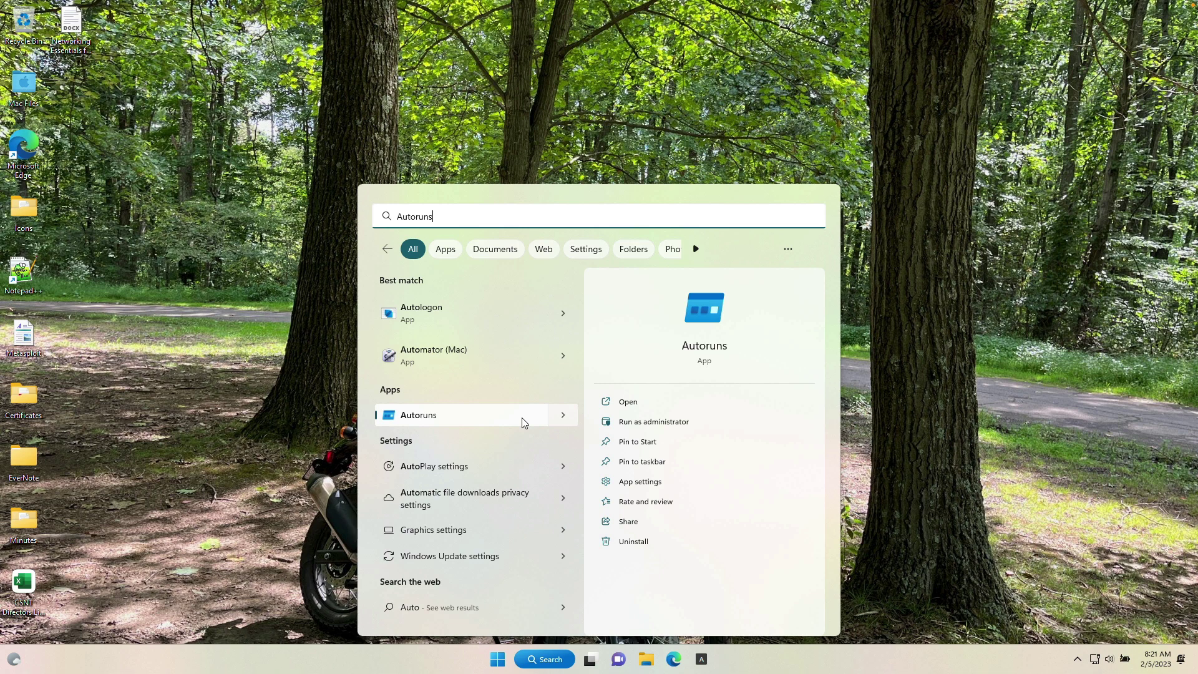
Step: Launch Autoruns, move its window higher and enlarge it toward the bottom-right
left_click(618, 407)
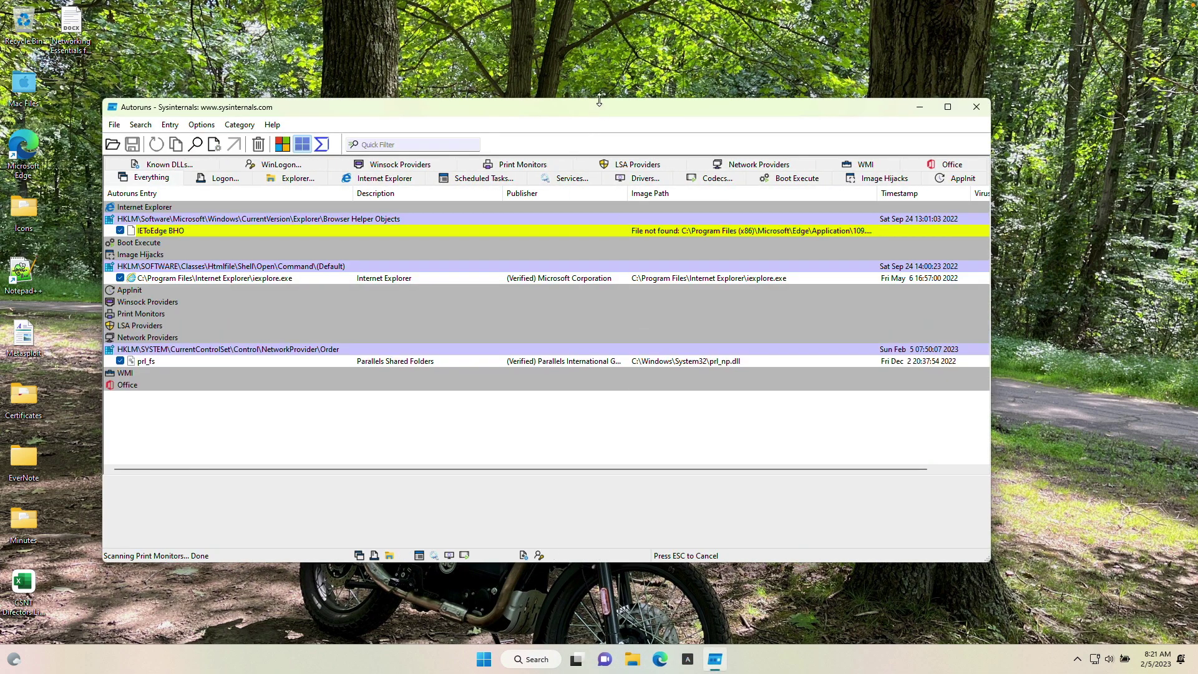
left_click_drag(601, 108, 666, 38)
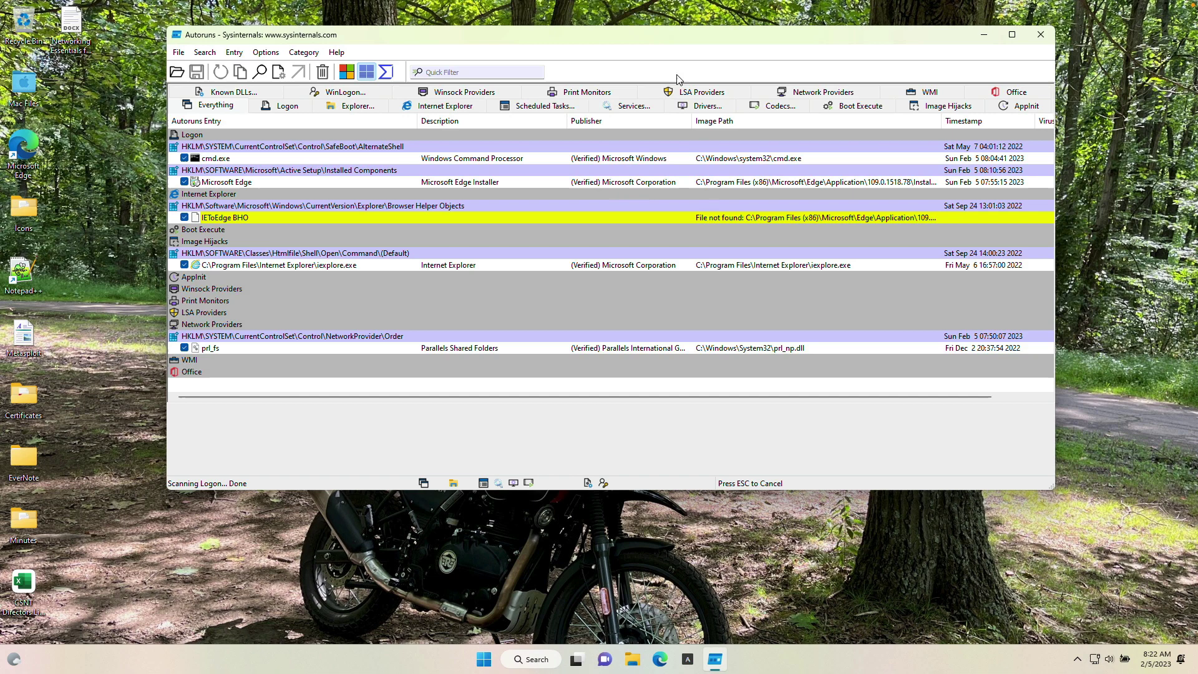
left_click_drag(1052, 487, 1084, 624)
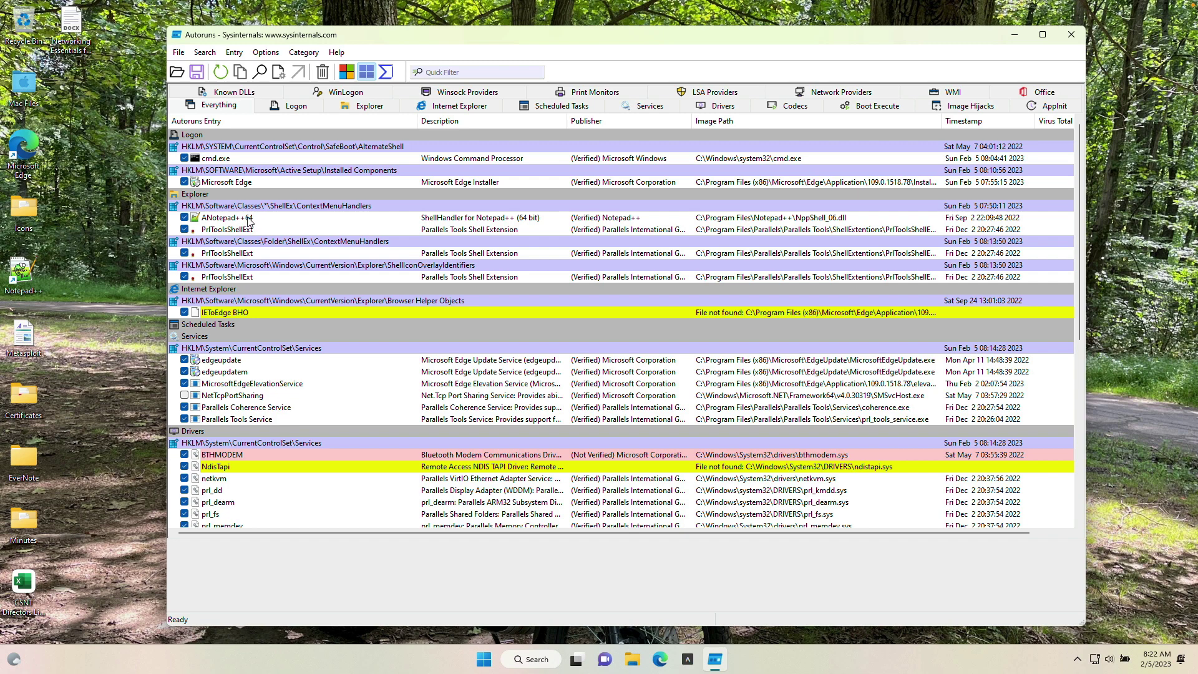
Step: Relaunch Autoruns with administrator rights after the Access Denied prompt, approving UAC
left_click(185, 218)
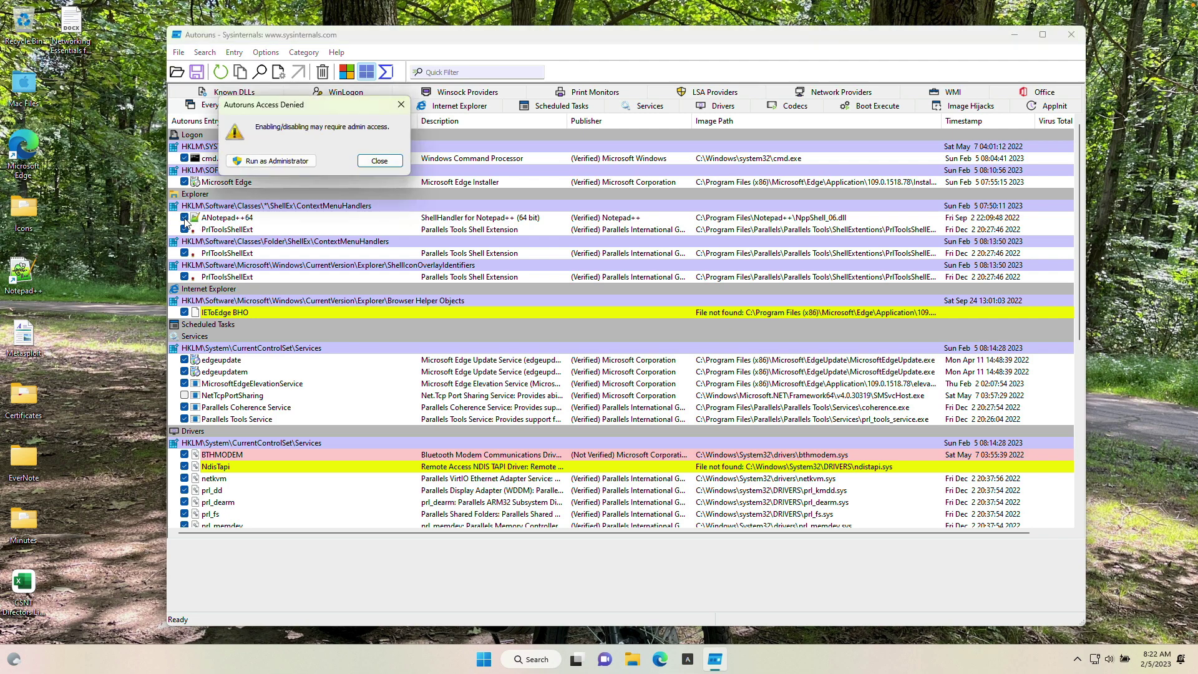
left_click(262, 161)
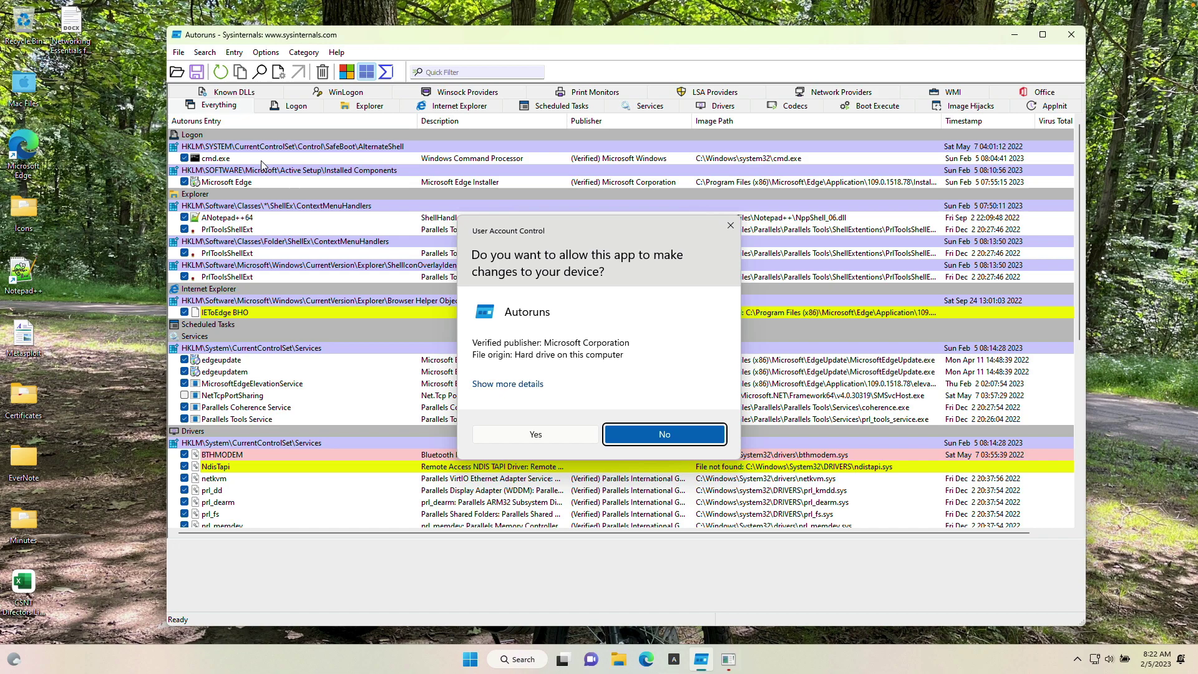
left_click(522, 435)
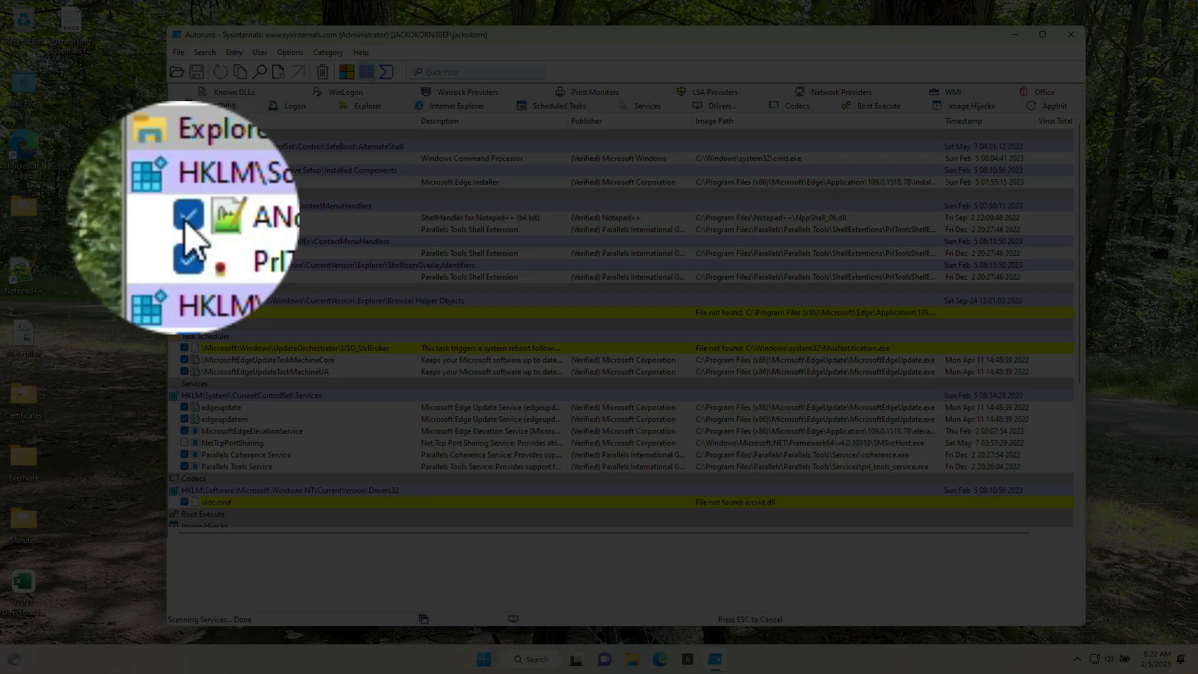
Step: Uncheck the ANotepad++64 shell-extension entry under Explorer, deleting nothing
left_click(184, 217)
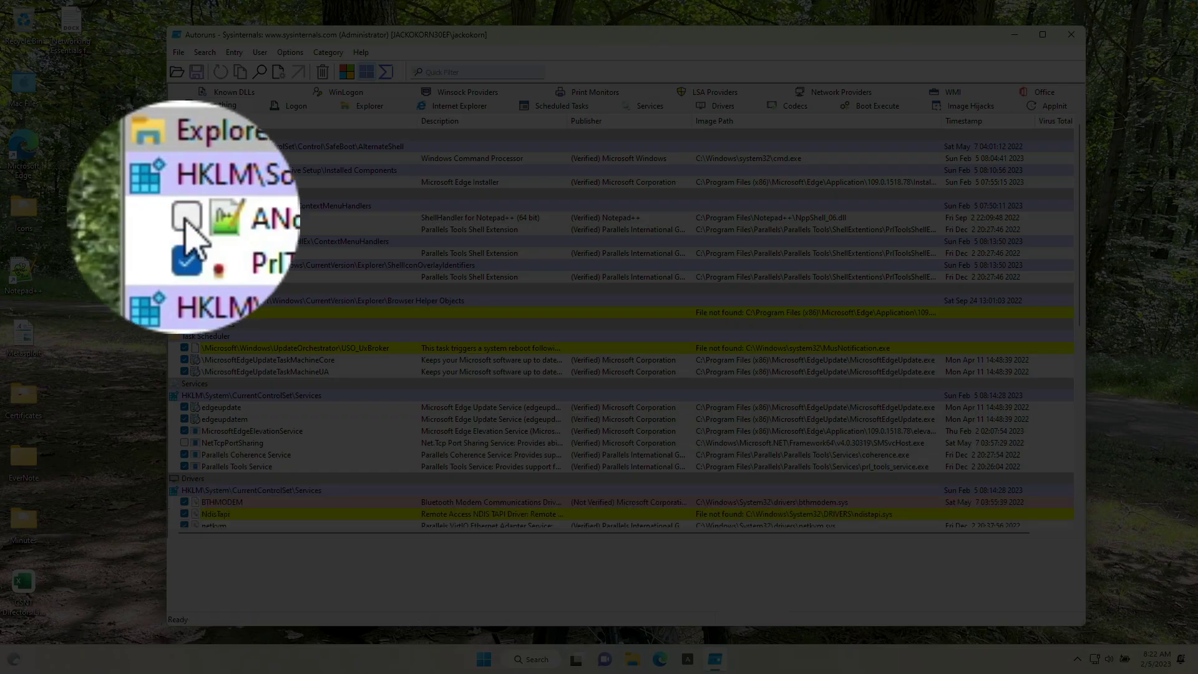
left_click(215, 217)
right_click(219, 220)
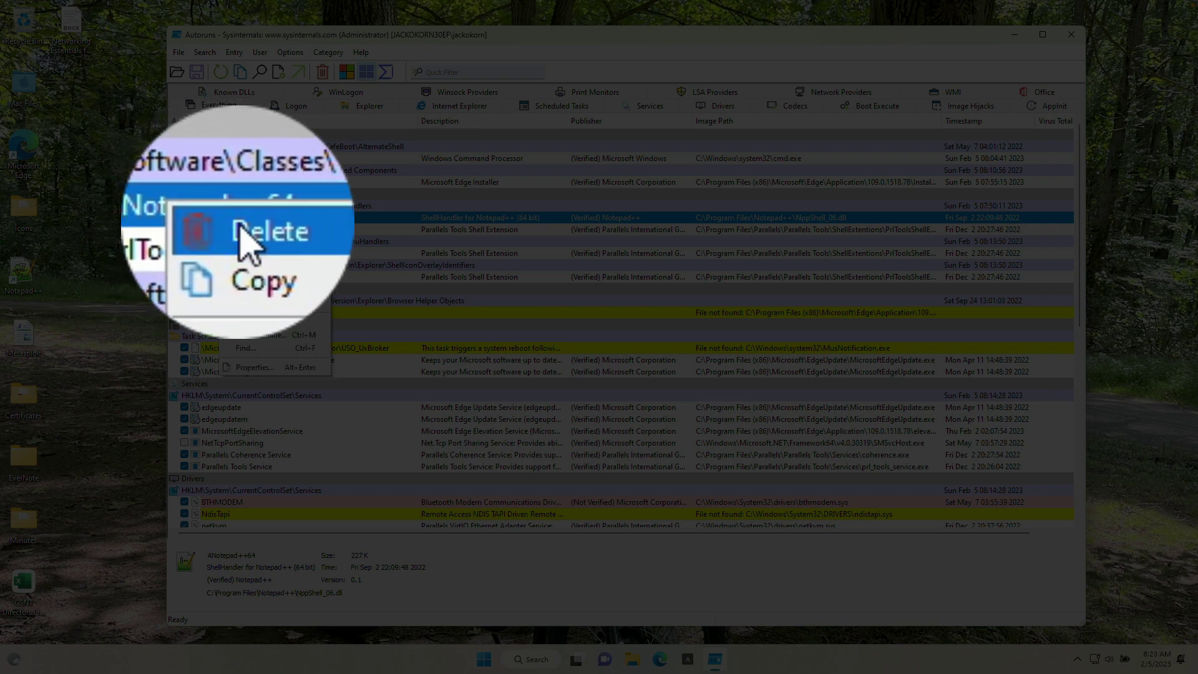
left_click(234, 218)
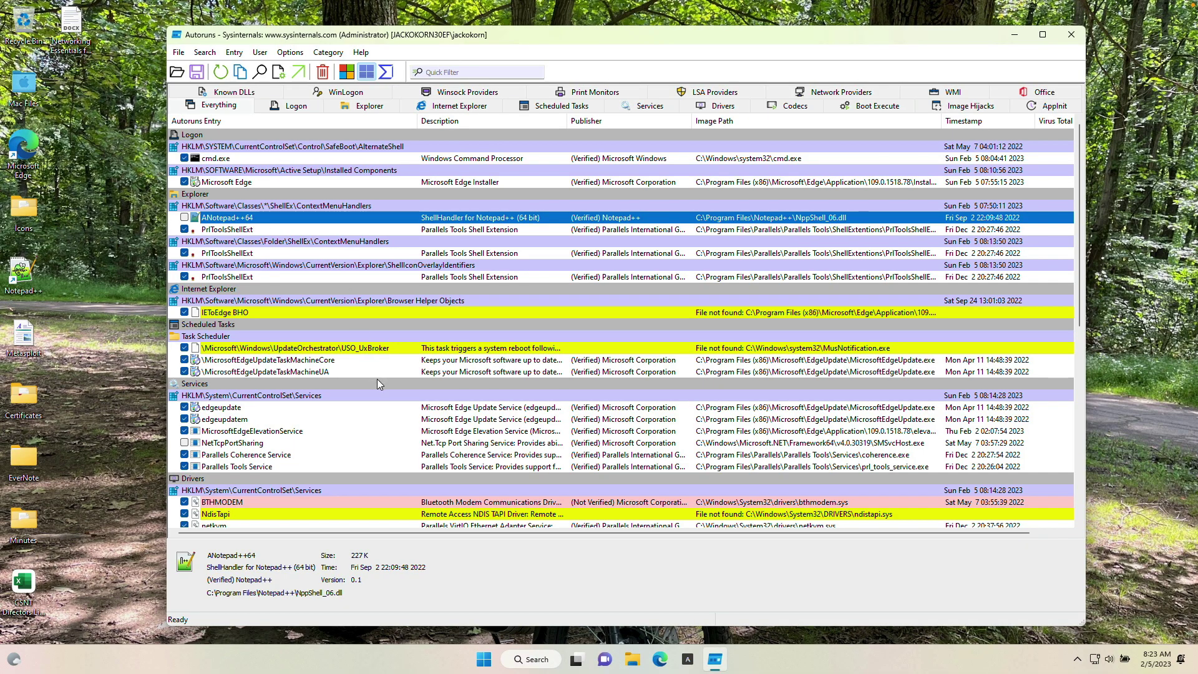
scroll(378, 380, "down", 3)
scroll(379, 378, "right", 1)
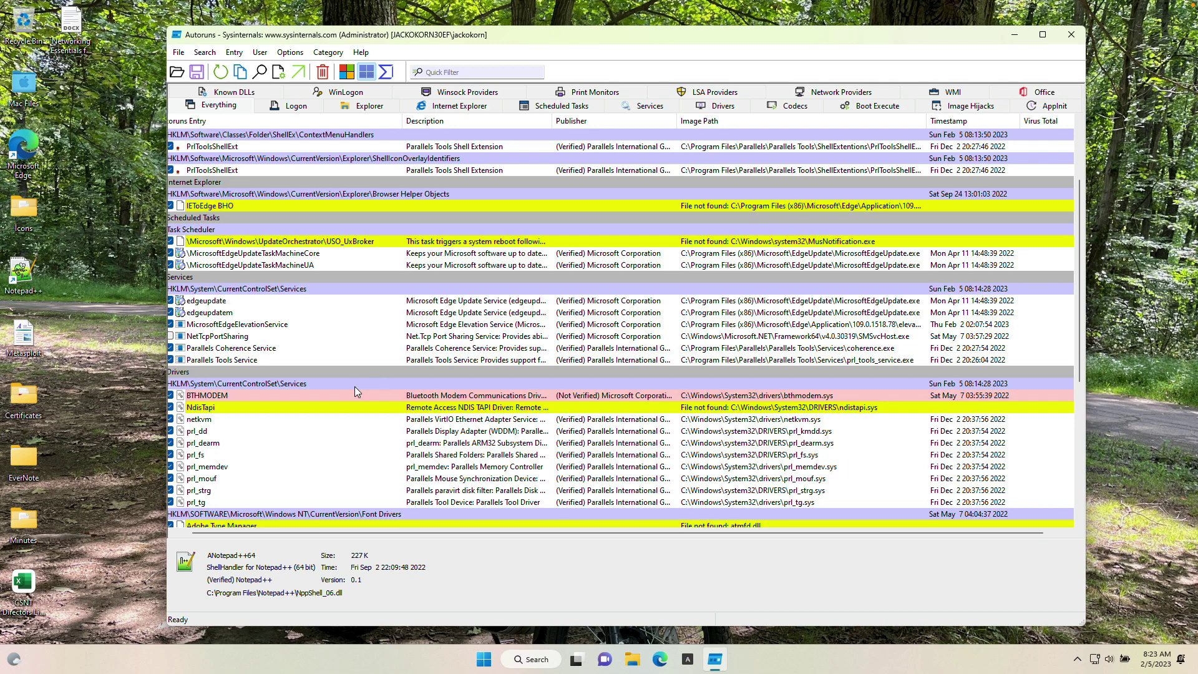
scroll(357, 391, "down", 1)
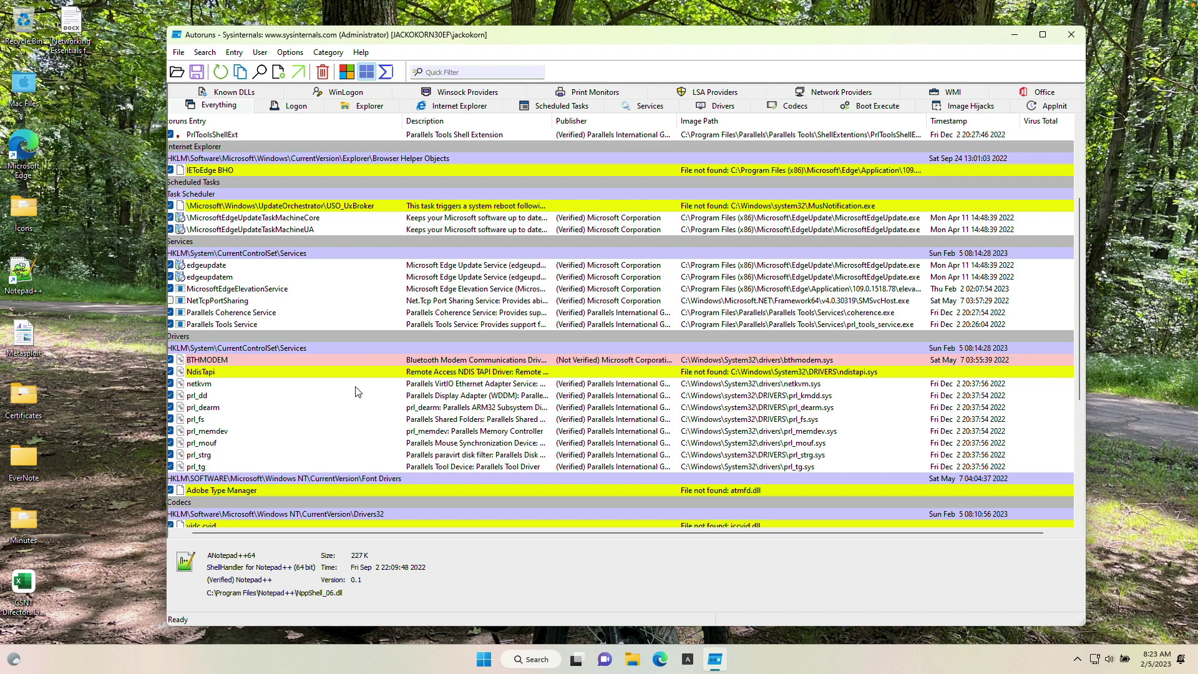
scroll(359, 391, "down", 1)
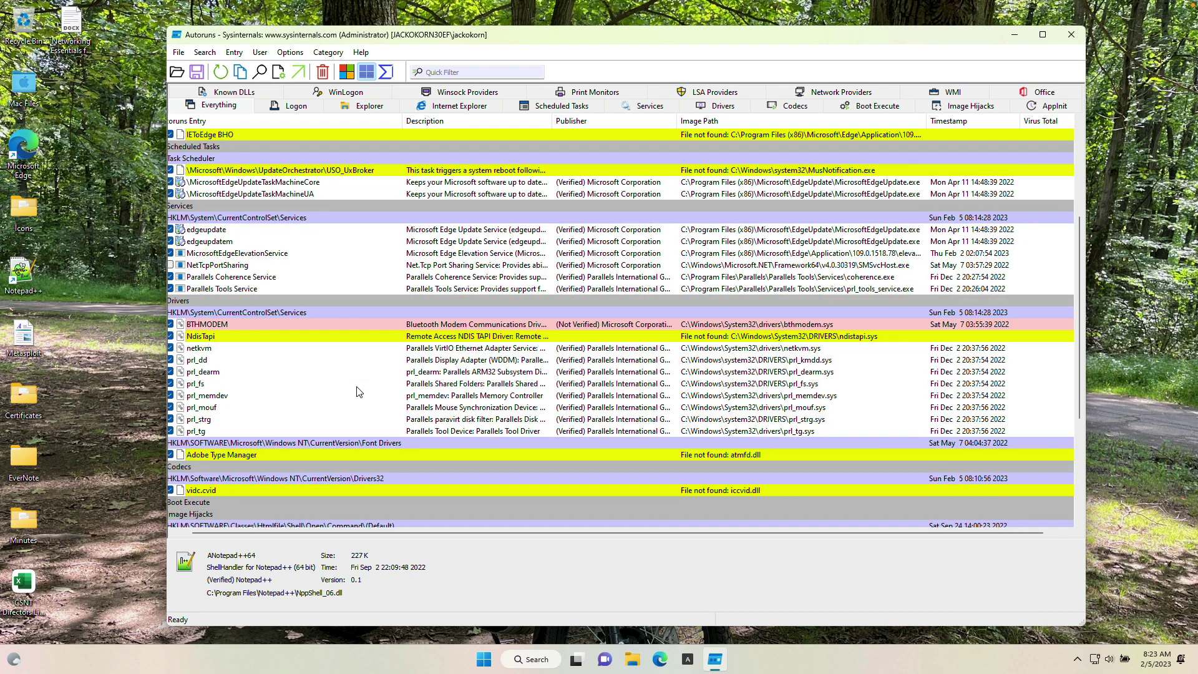
scroll(359, 391, "left", 1)
scroll(357, 390, "down", 3)
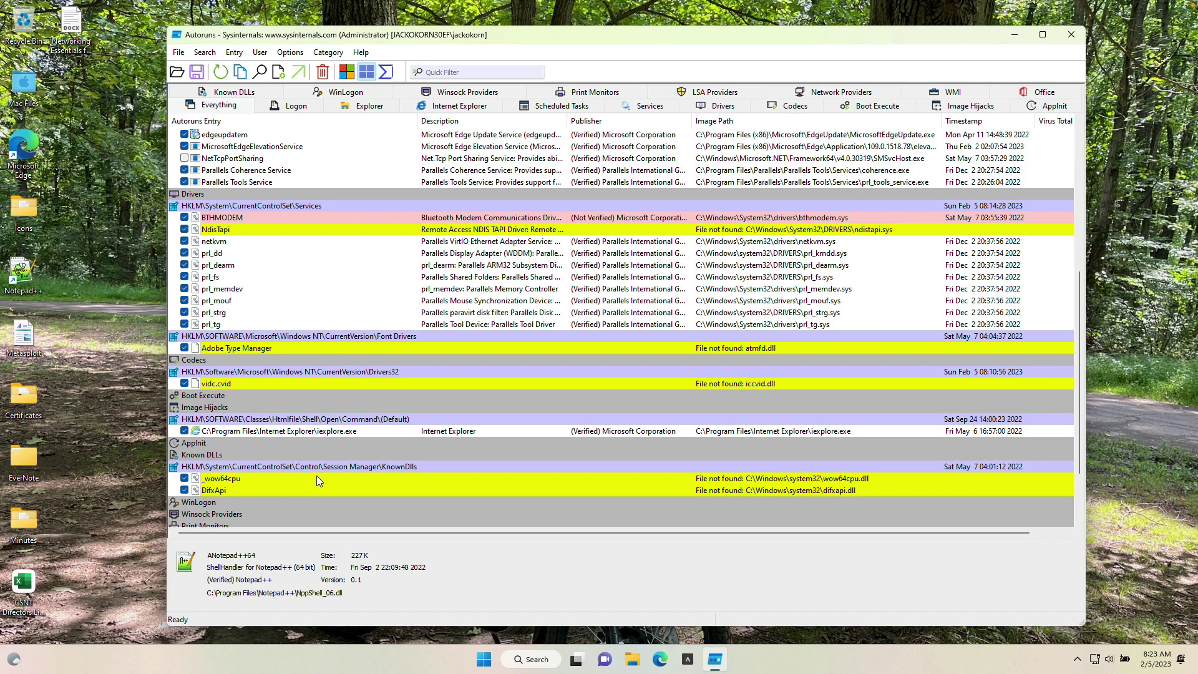
scroll(317, 475, "up", 5)
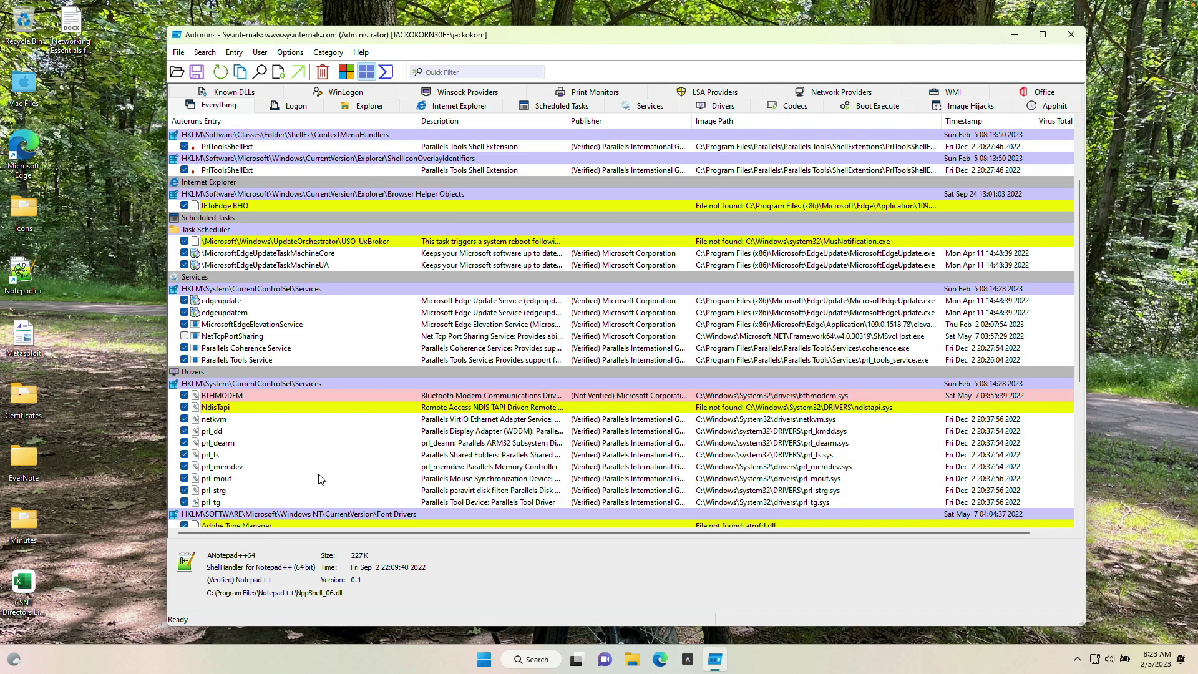
scroll(318, 478, "up", 3)
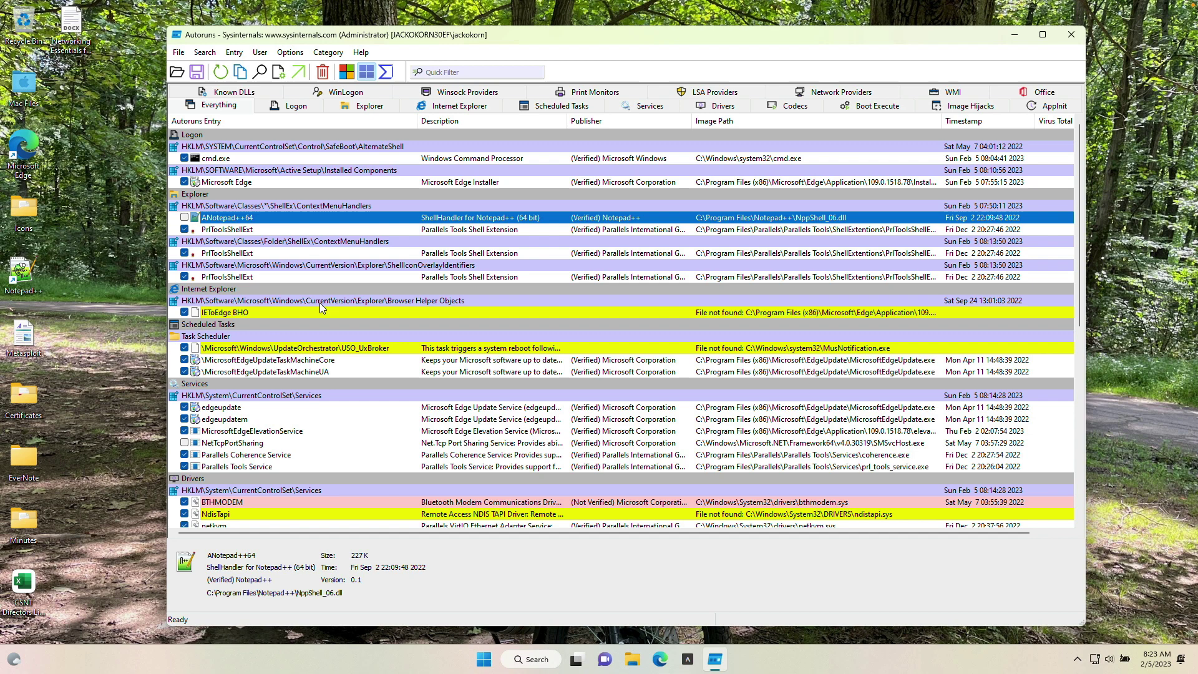